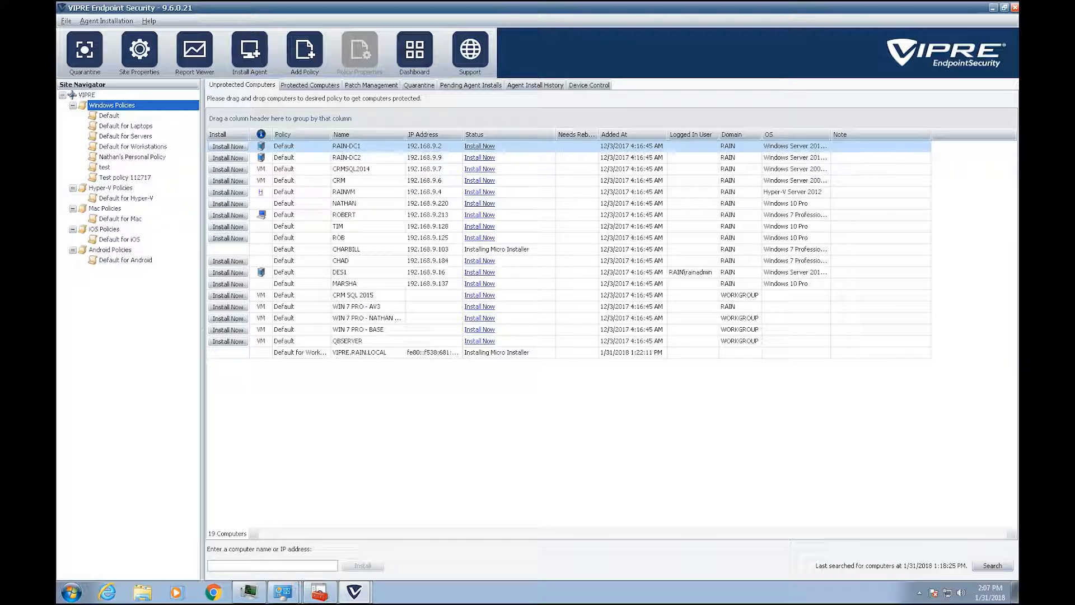
- Review the Unprotected Computer Discovery settings in the site properties and close them without changes
left_click(147, 48)
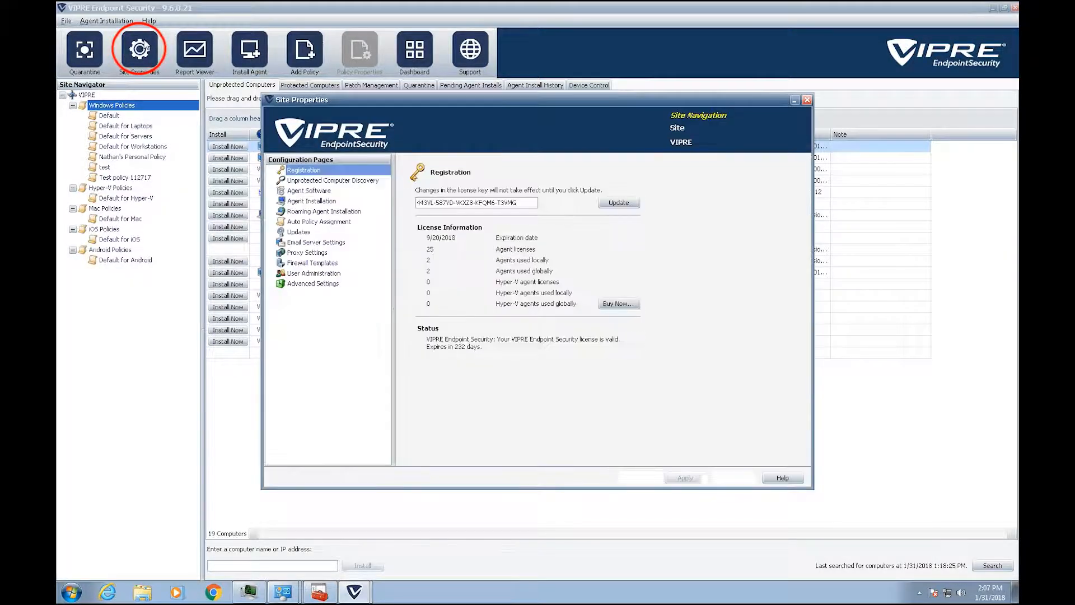
left_click(320, 180)
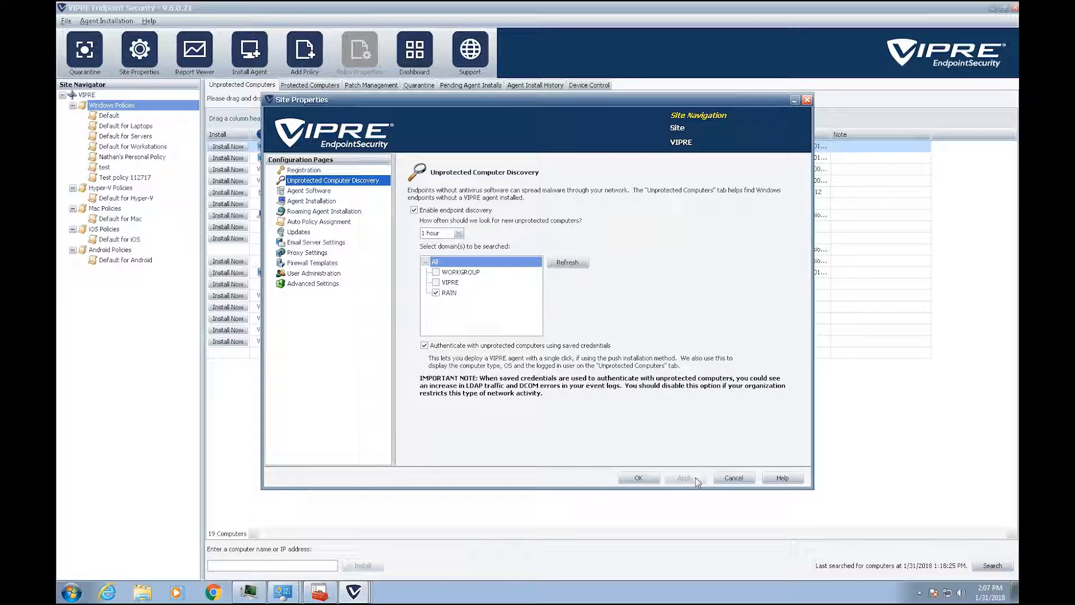
left_click(729, 480)
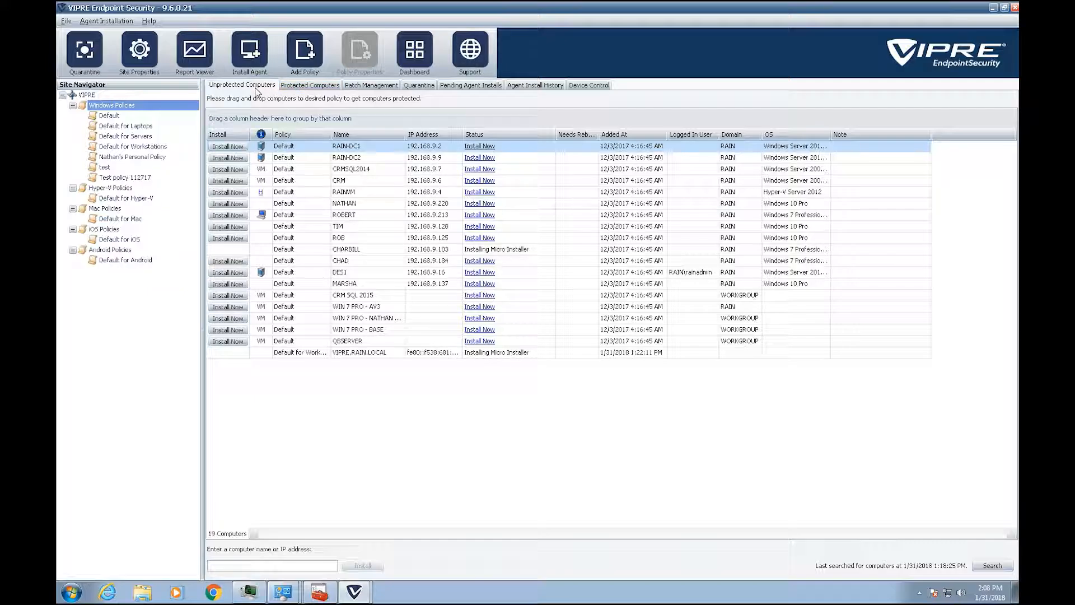
- Check the protected computers list, and review the remote credentials on the Agent Installation page of the site properties without changing anything
left_click(304, 86)
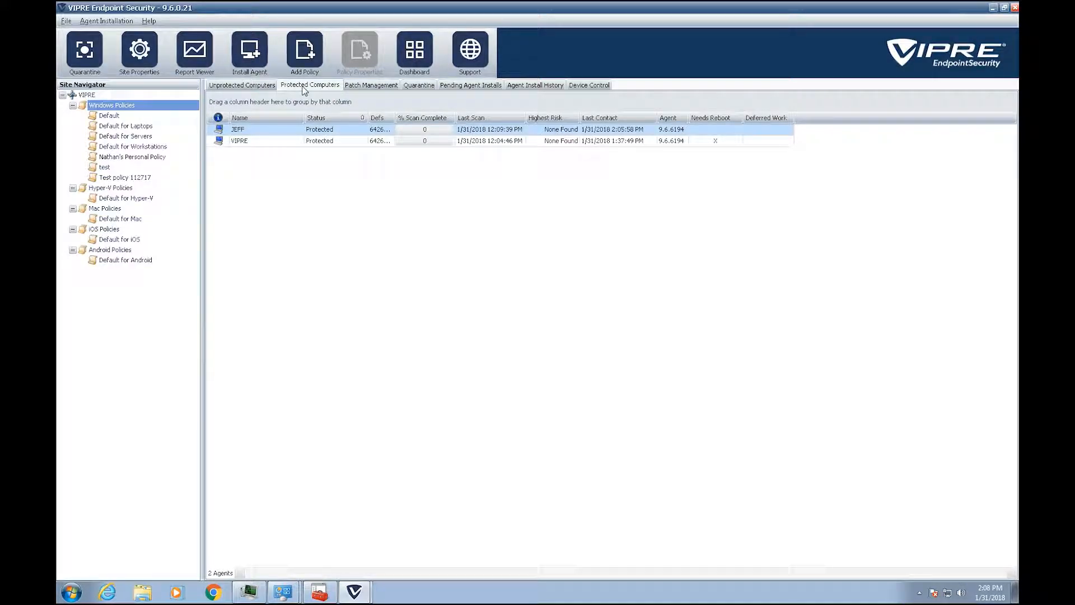
left_click(251, 87)
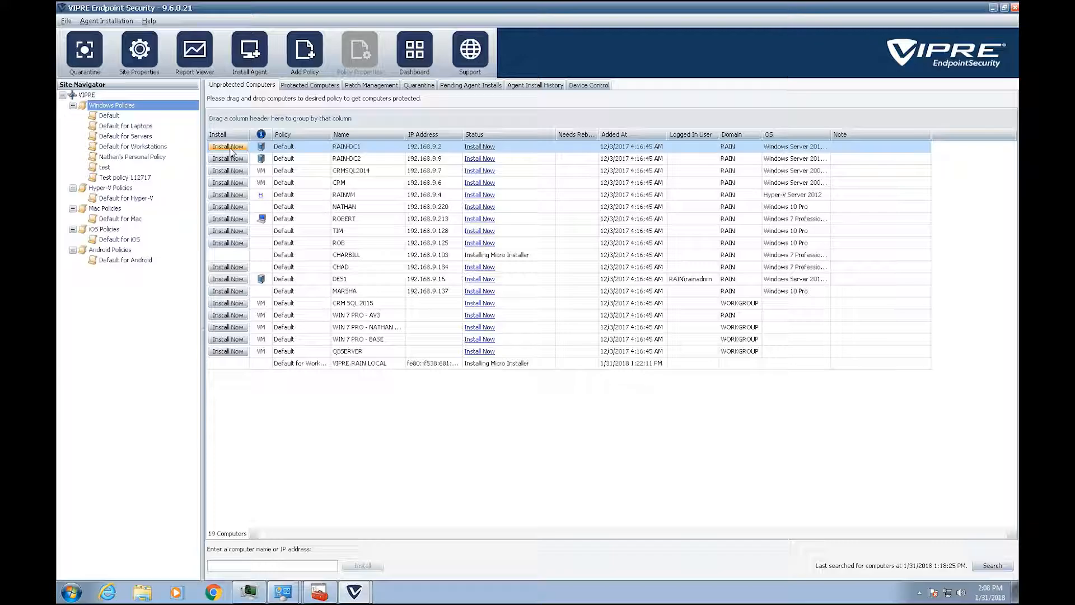
left_click(139, 51)
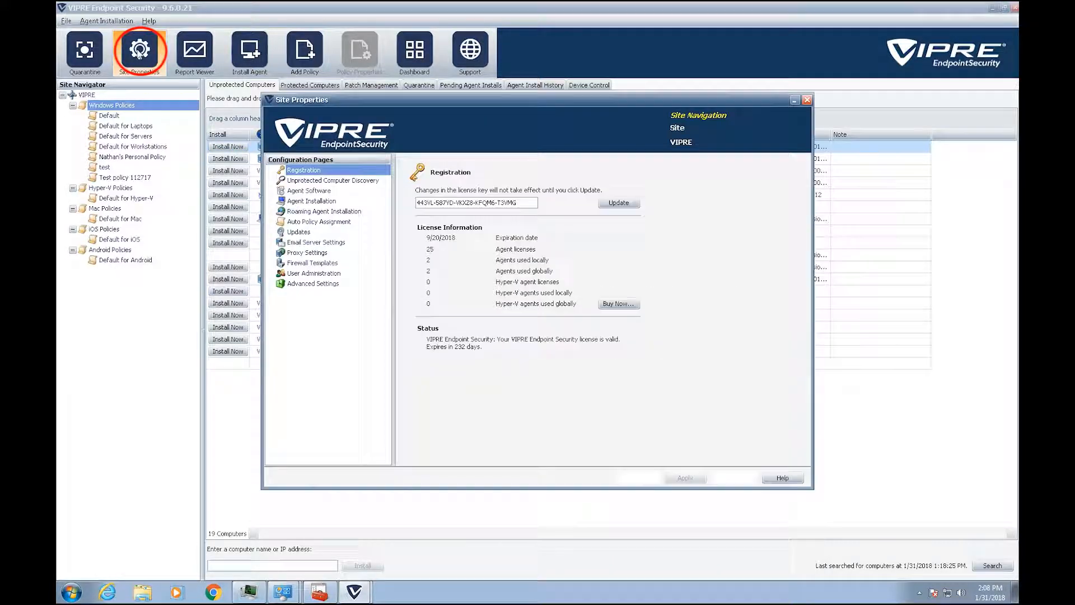
left_click(298, 203)
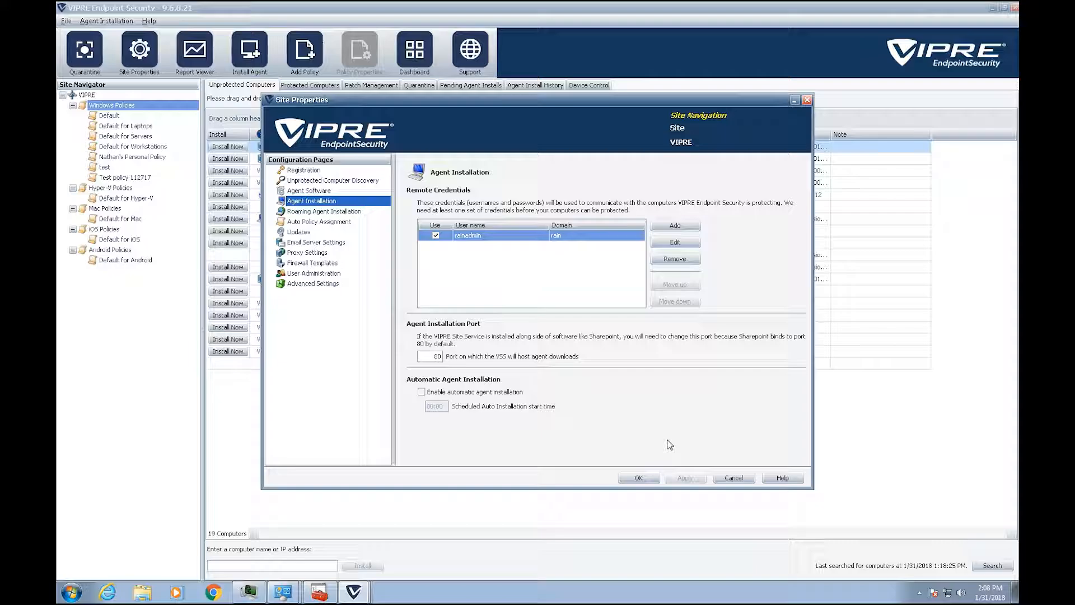
left_click(745, 480)
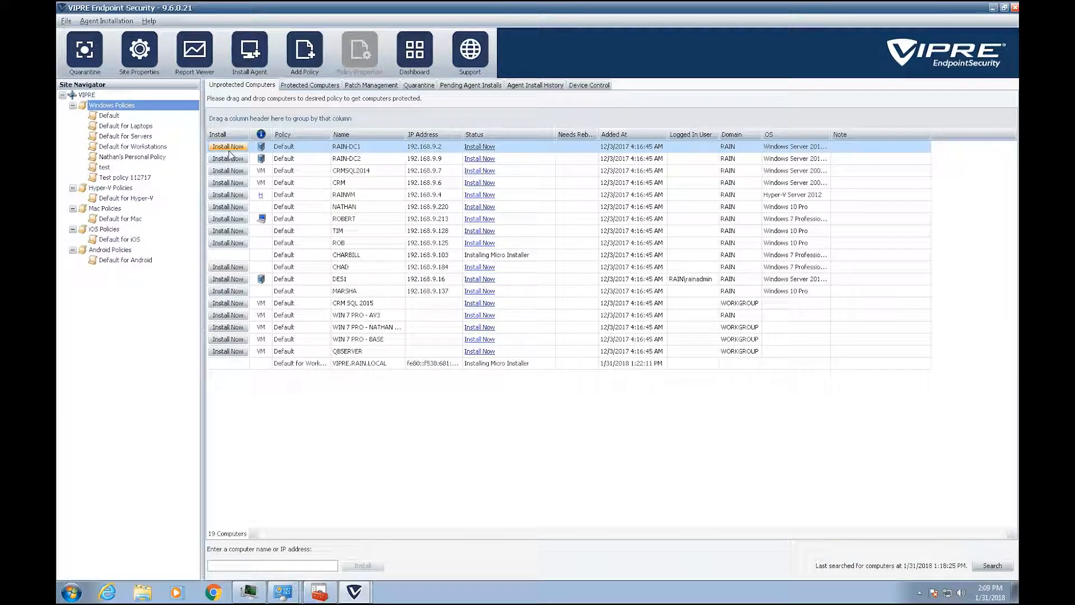
- Compare the protected and unprotected computer lists of the Windows policies
left_click(317, 85)
left_click(239, 86)
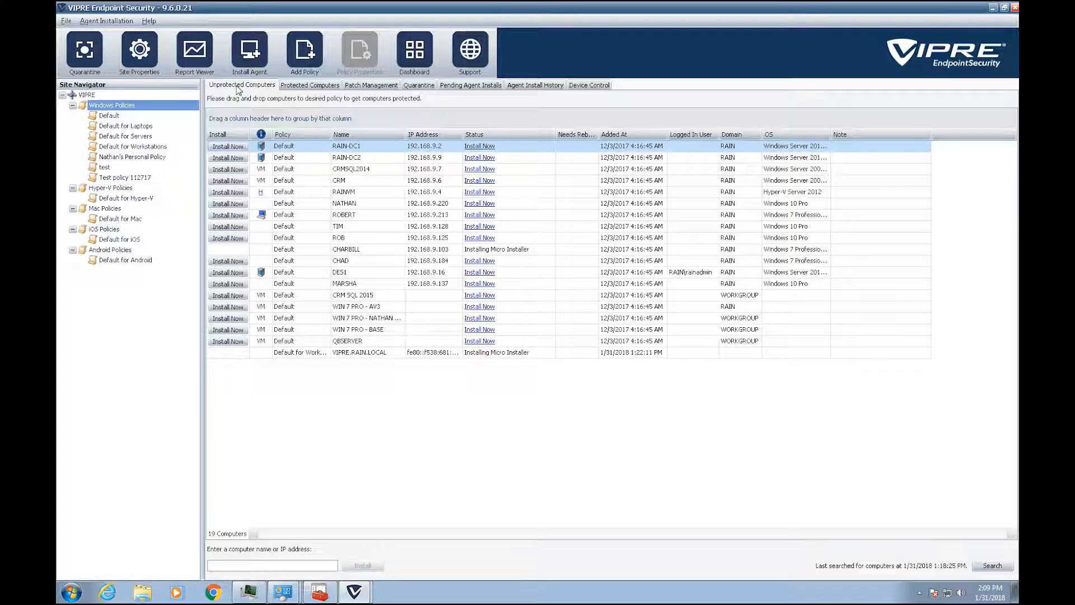
left_click(286, 87)
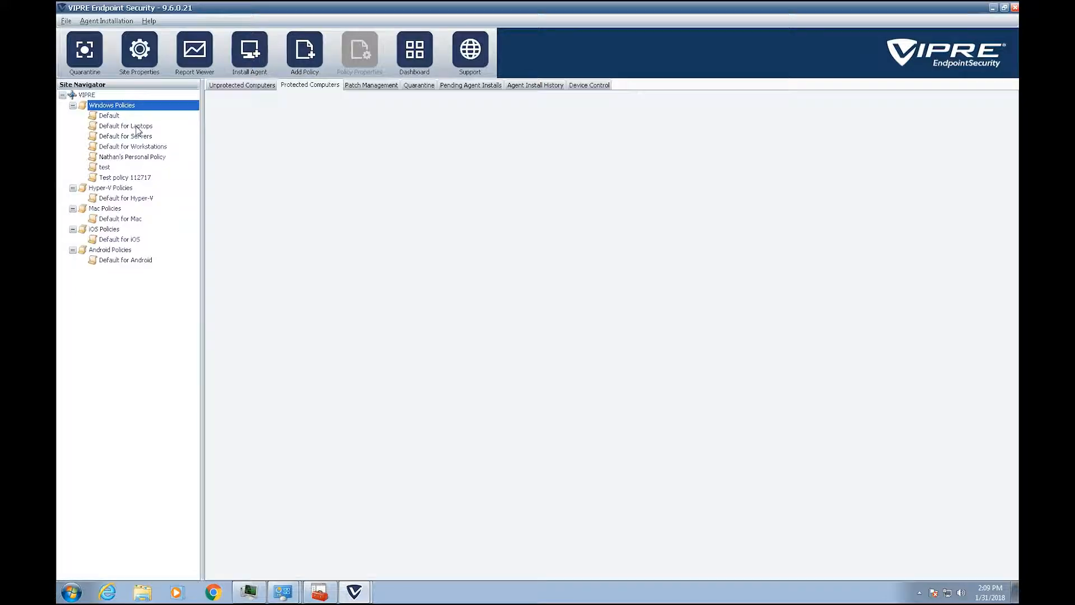
- Look through the computers assigned to the laptop, server, workstation and personal policies, and to the Windows policies as a whole
left_click(136, 128)
left_click(137, 138)
left_click(138, 147)
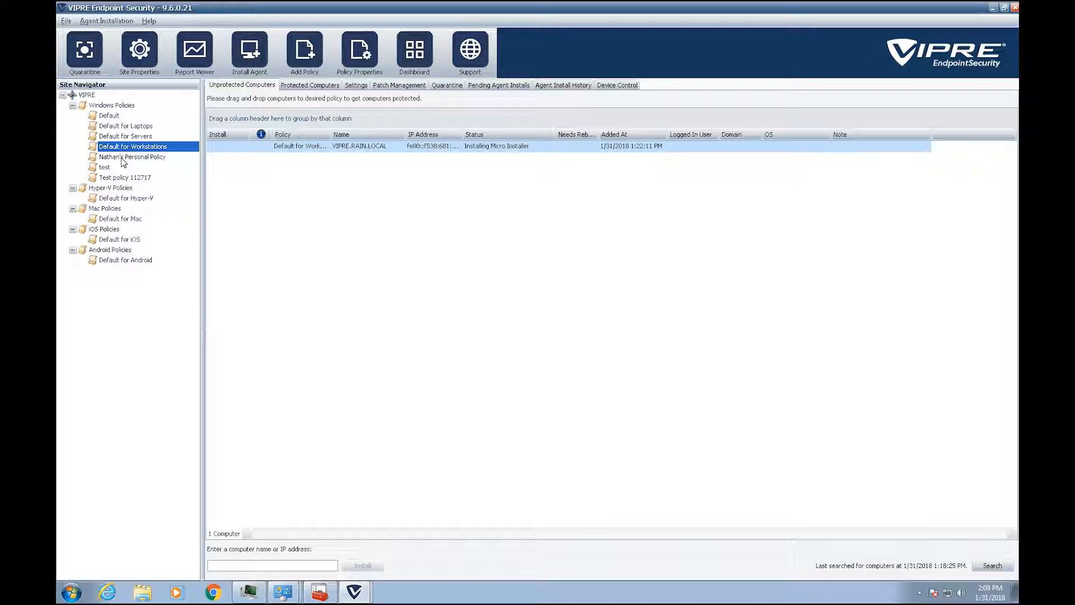
left_click(124, 158)
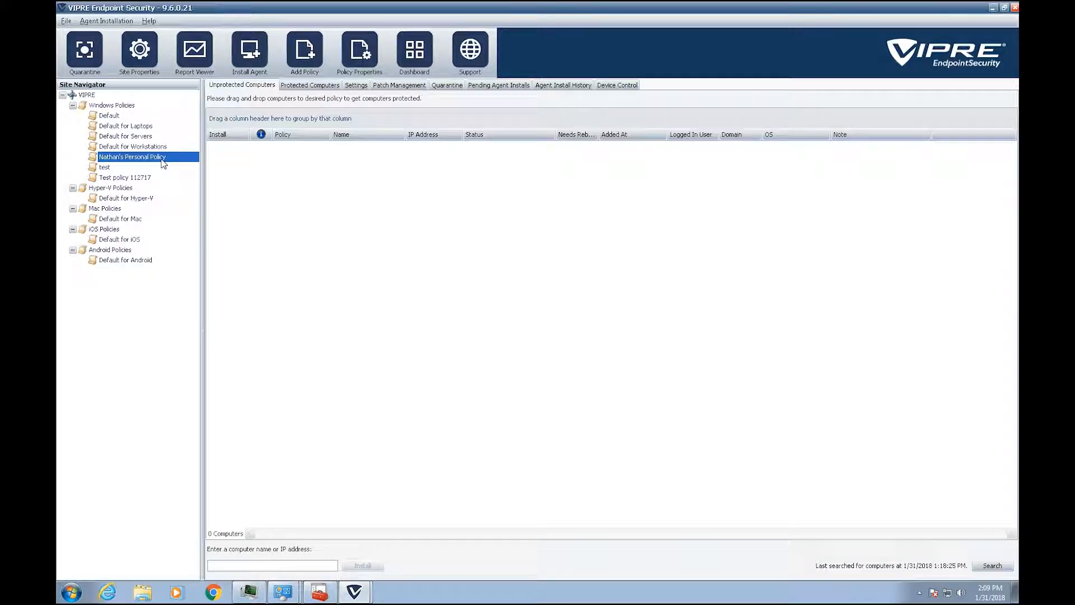
left_click(308, 87)
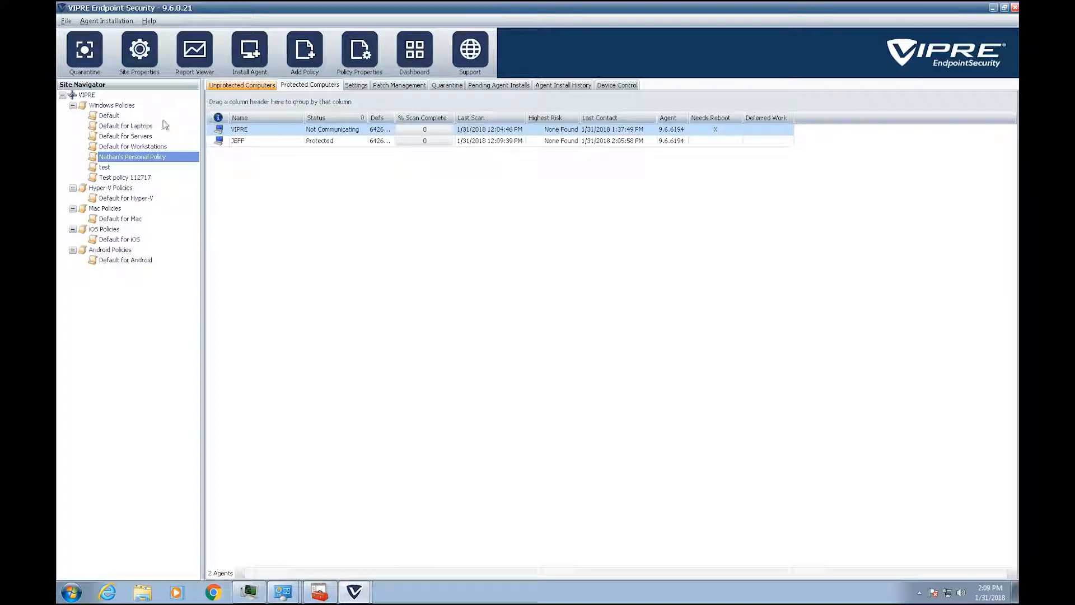
left_click(115, 106)
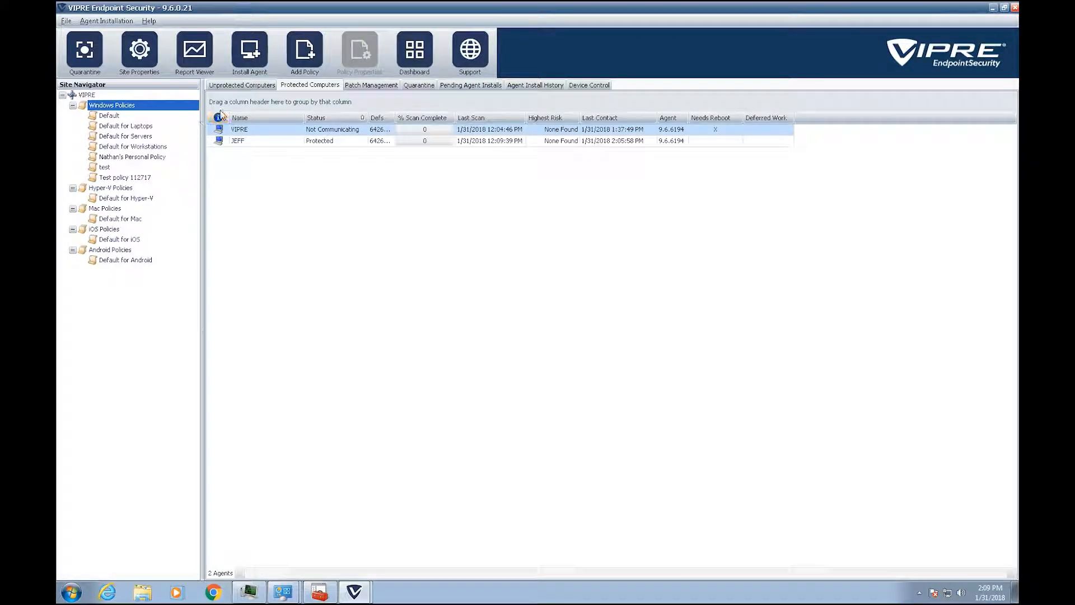
left_click(248, 86)
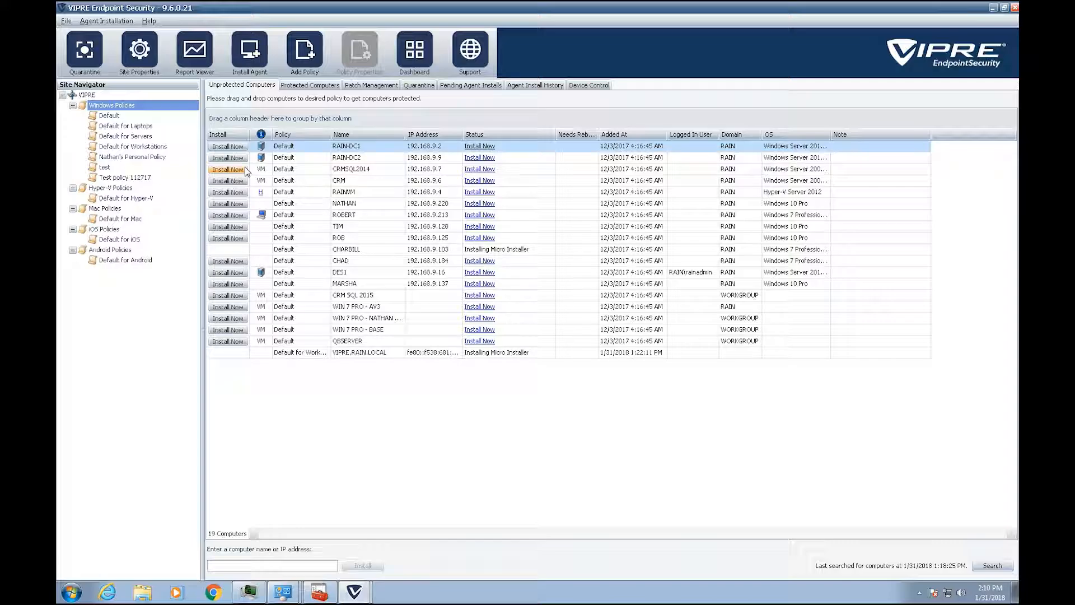
- Move the protected computer VIPRE from the personal policy to the Default for Workstations policy and show that policy's computers
left_click(142, 160)
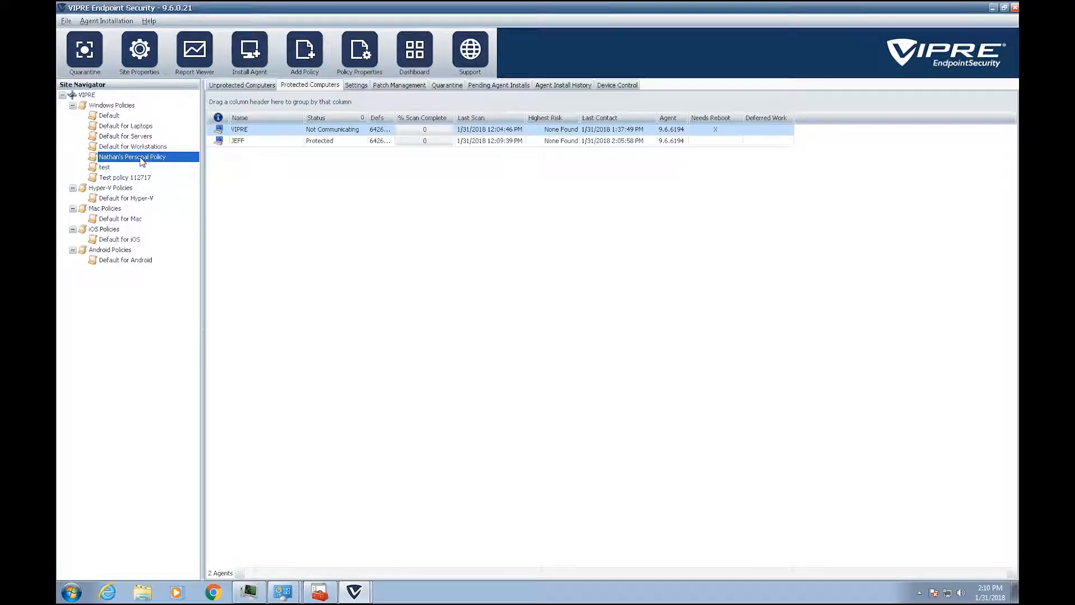
left_click(247, 140)
left_click(247, 133)
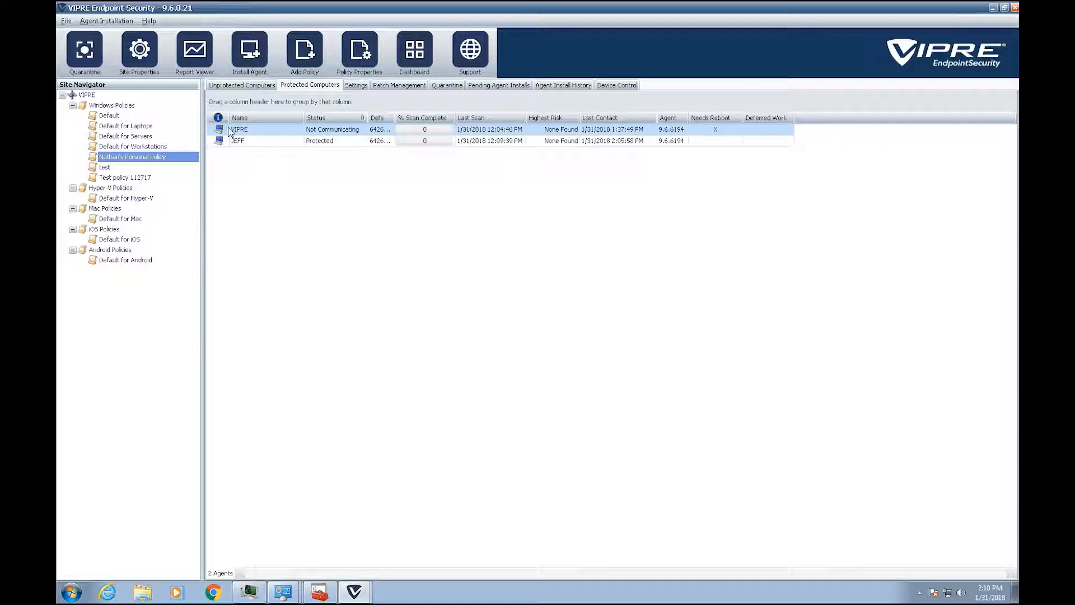
left_click_drag(229, 132, 110, 150)
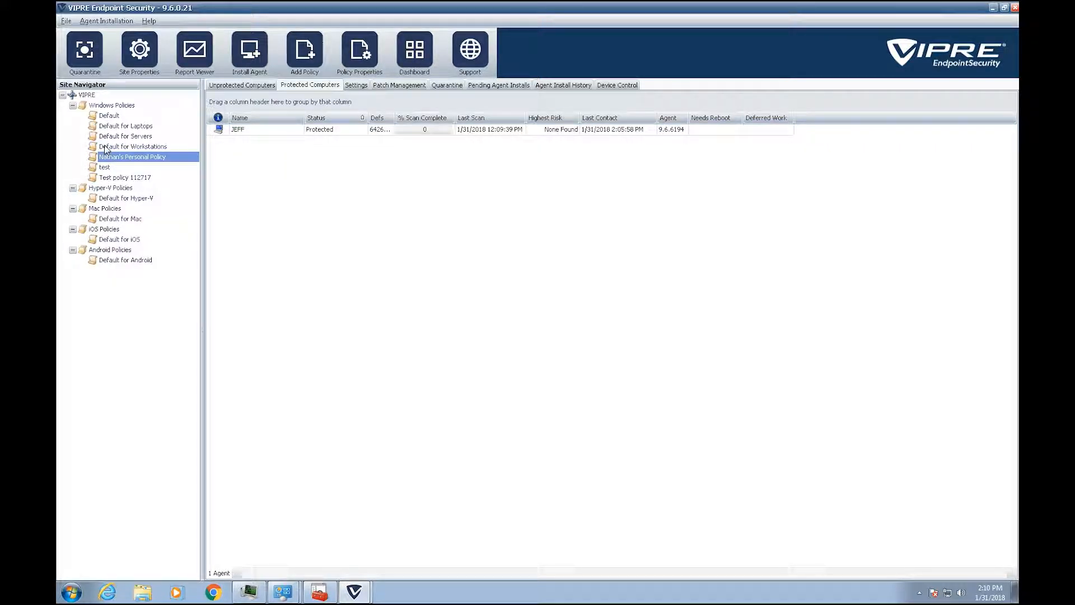
left_click(129, 146)
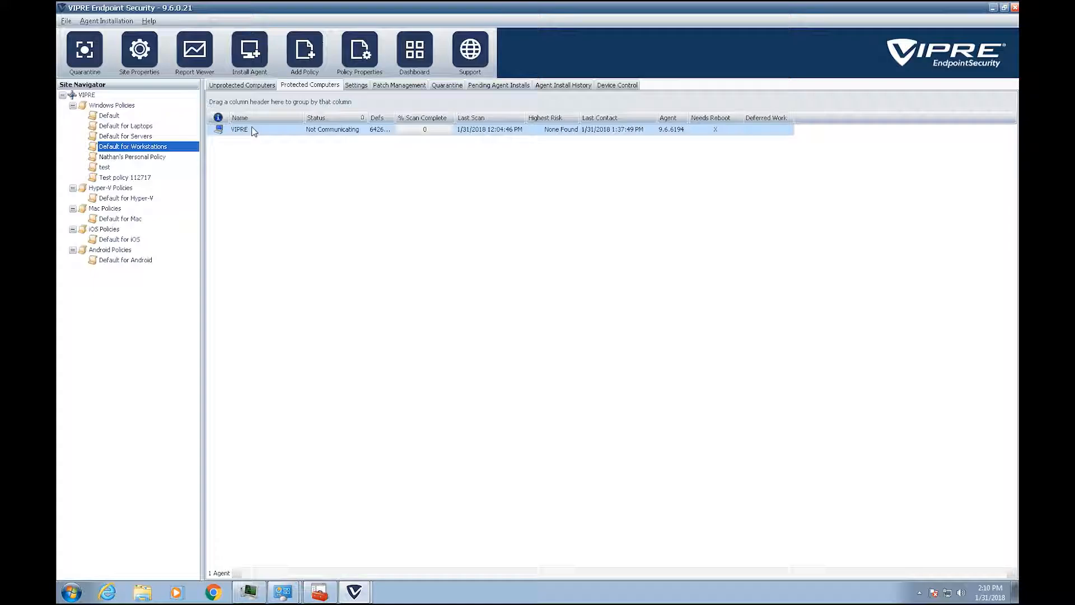
- Review the computers under the Default for Laptops, Servers and Workstations policies and return to the overall Windows policies
left_click(116, 126)
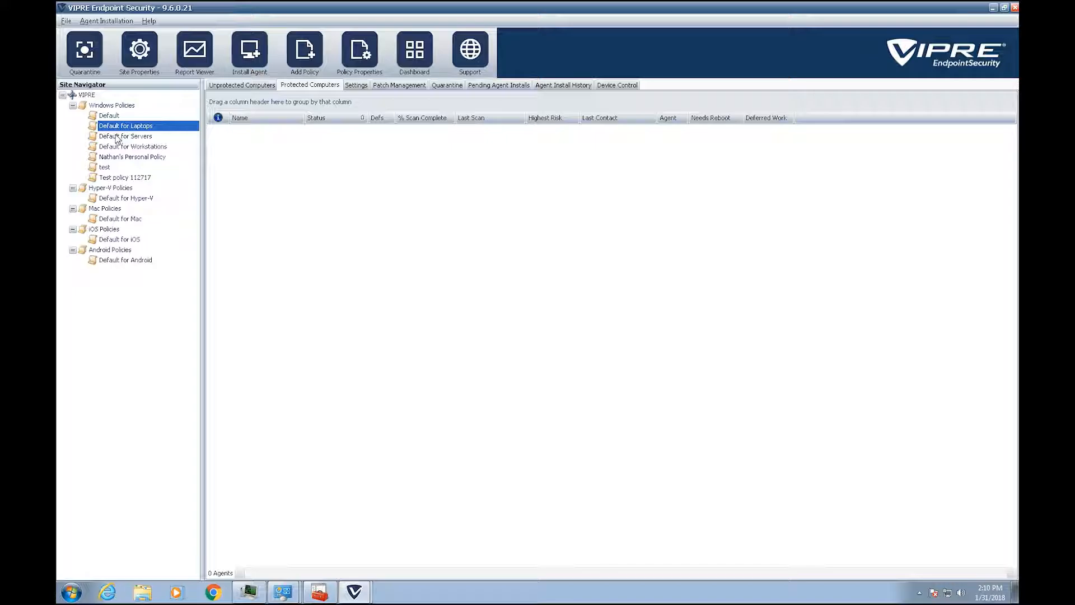
left_click(118, 136)
left_click(123, 146)
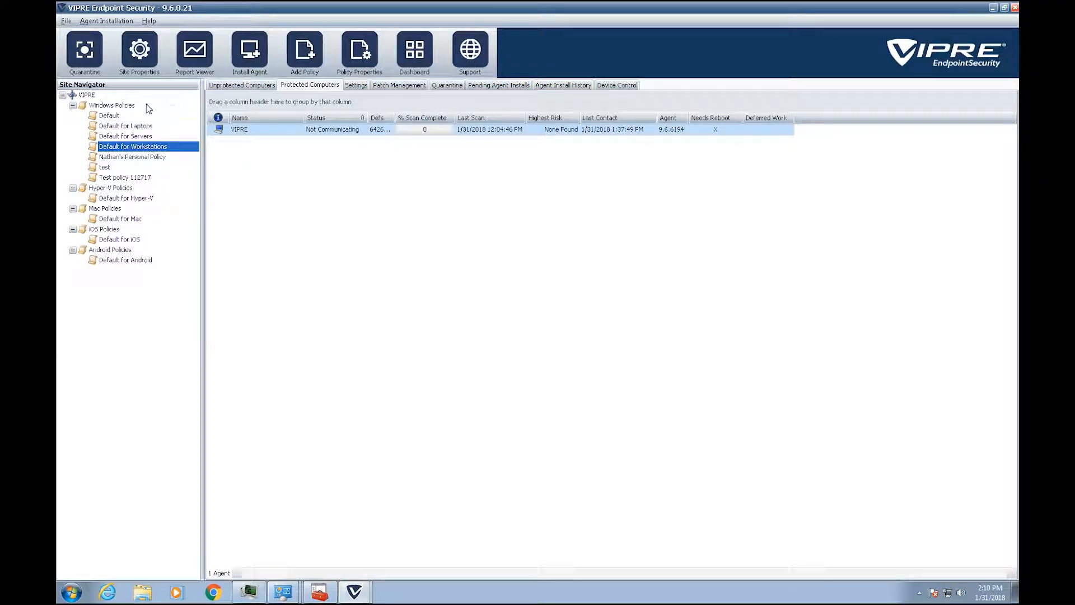
left_click(123, 106)
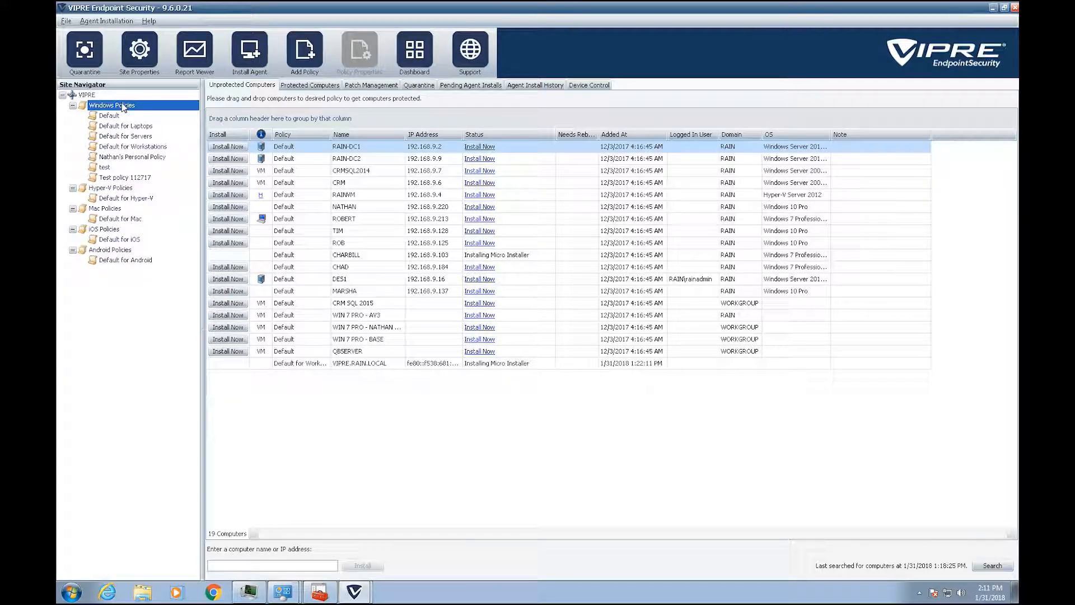
- View the default Mac policy and the unprotected and protected computers of the default Hyper-V policy, and return to the Windows policies
left_click(120, 219)
left_click(117, 200)
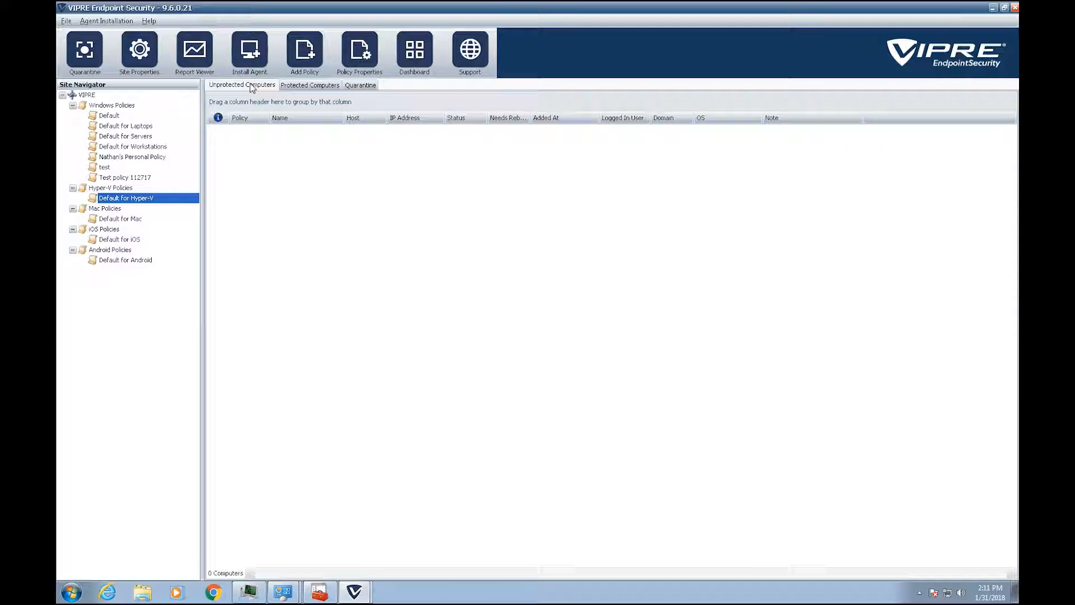
left_click(300, 86)
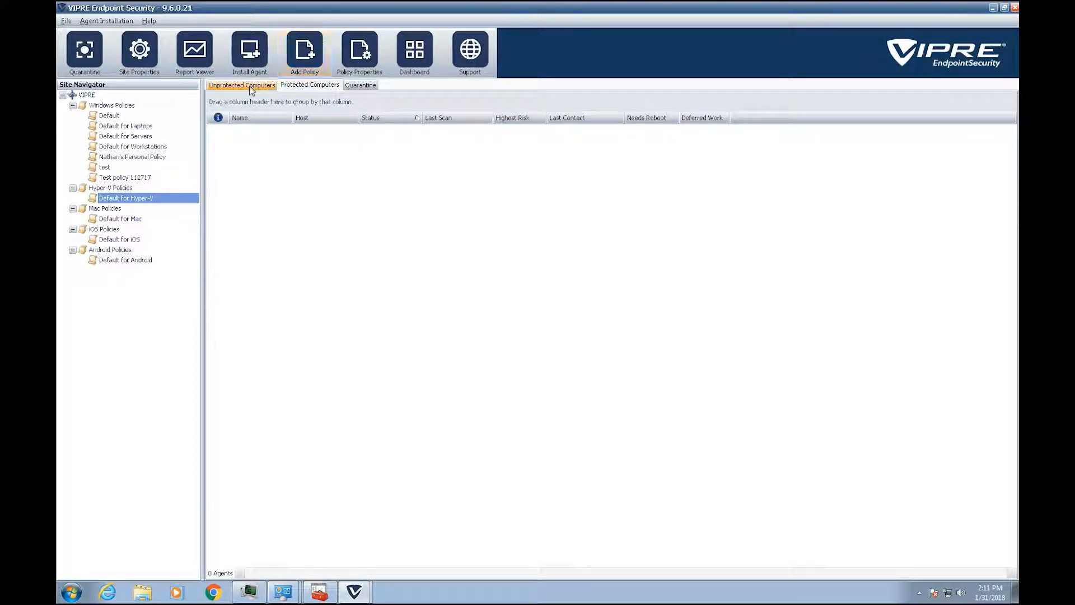
left_click(112, 106)
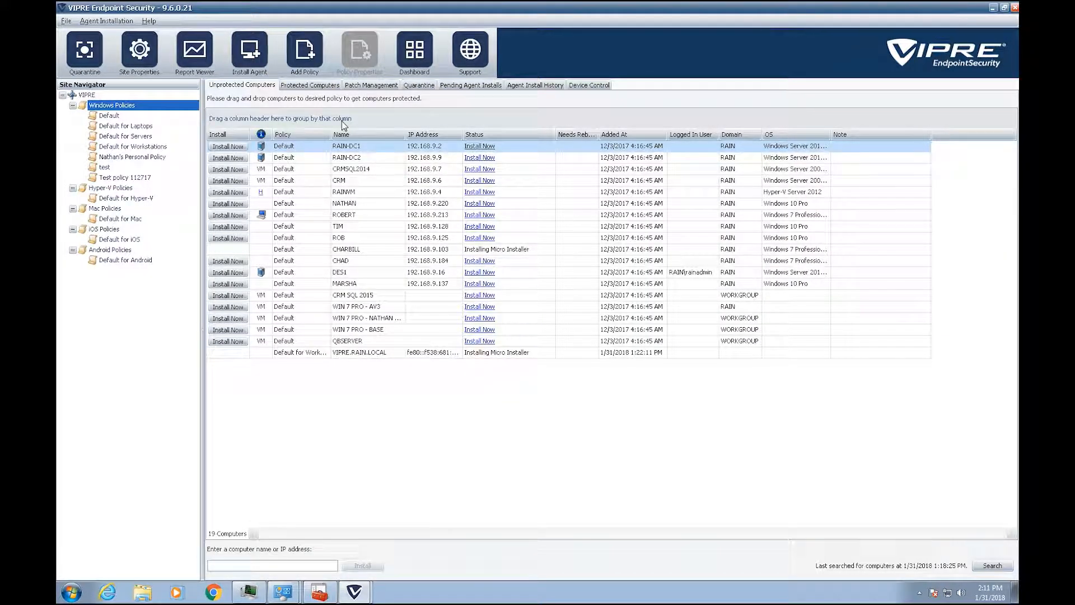
- Inspect the quarantine details and file traces of Application.Nirsoft.K, and view the actions offered for Trojan.GenericKD.2126909
left_click(414, 87)
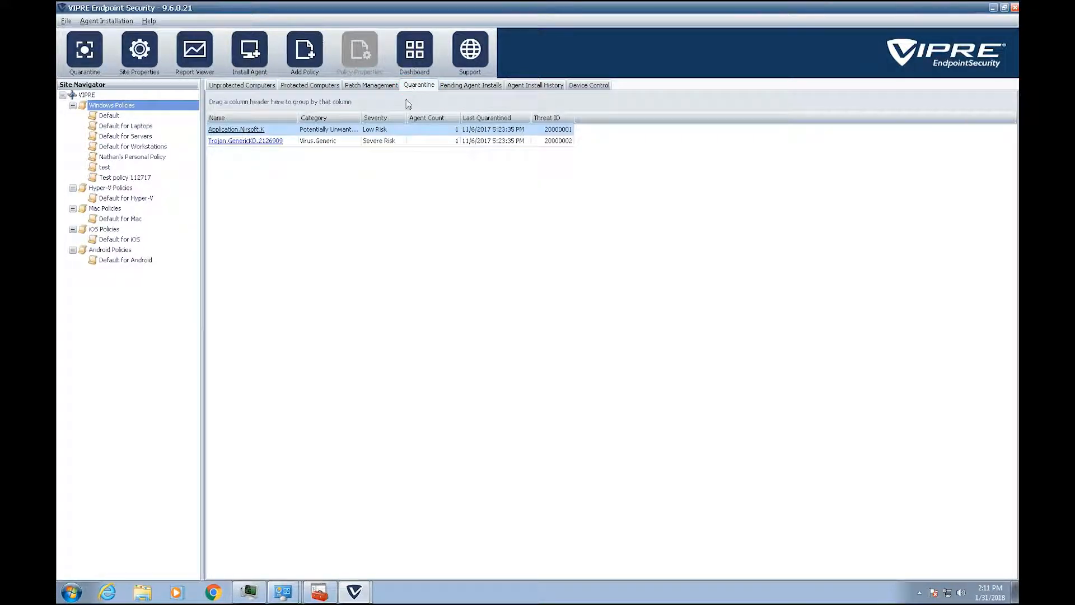
right_click(366, 130)
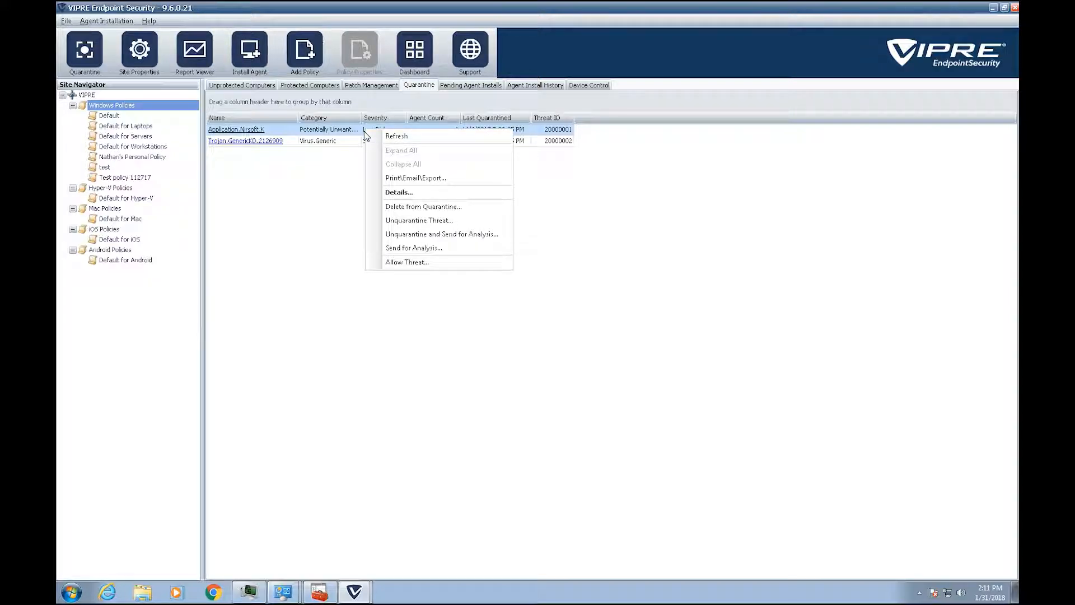
left_click(400, 193)
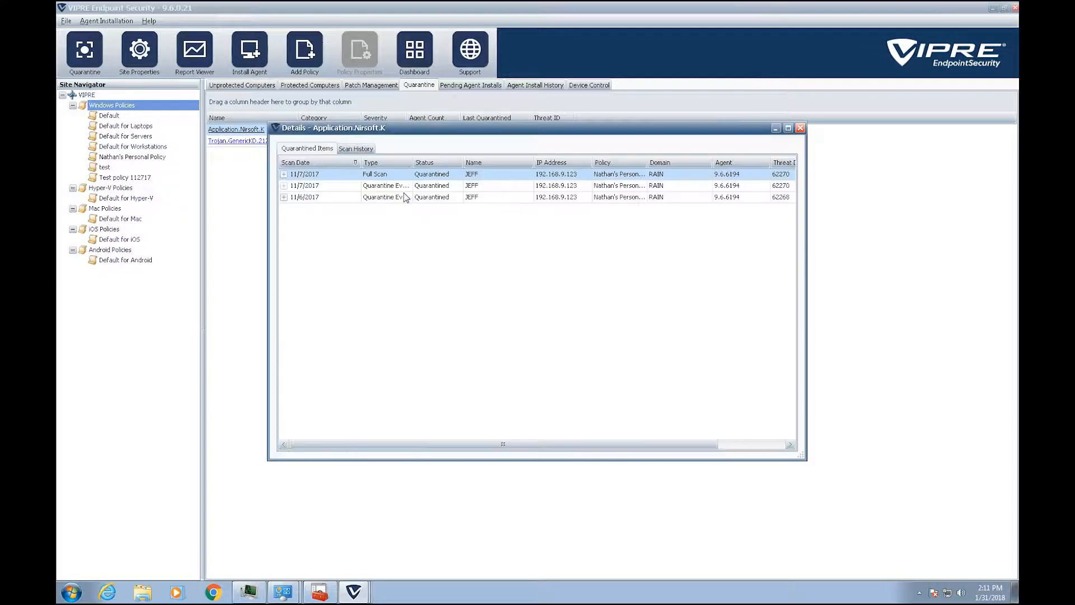
left_click(284, 197)
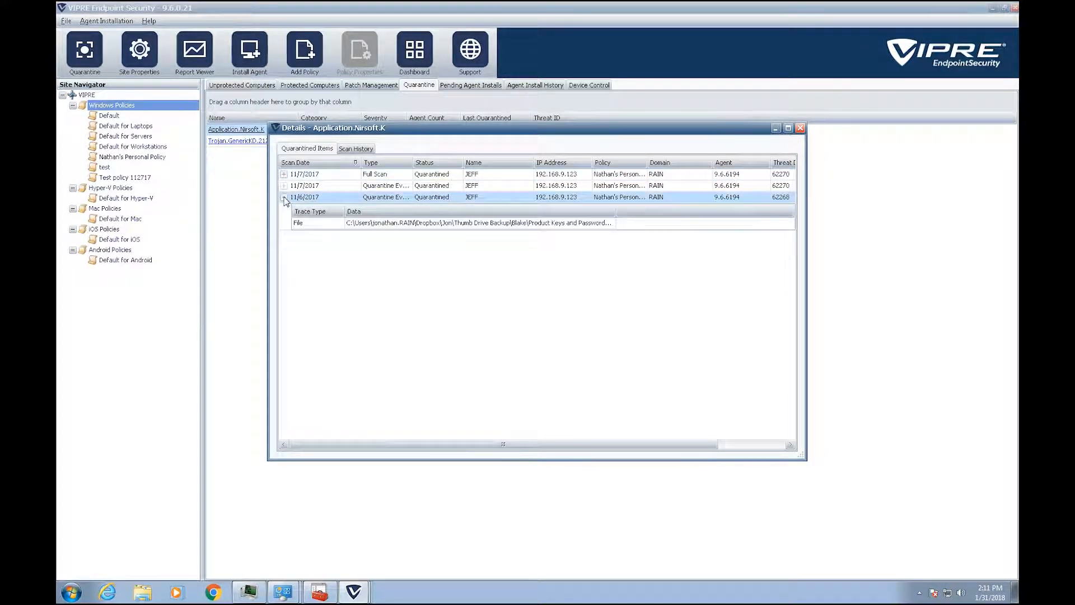
left_click(286, 187)
left_click(284, 174)
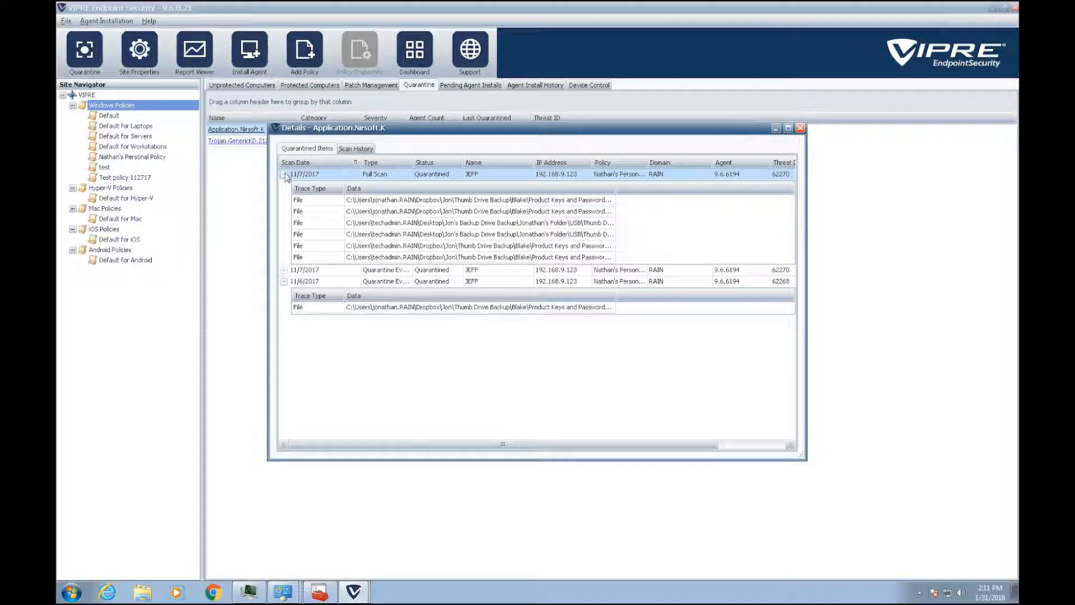
left_click(459, 201)
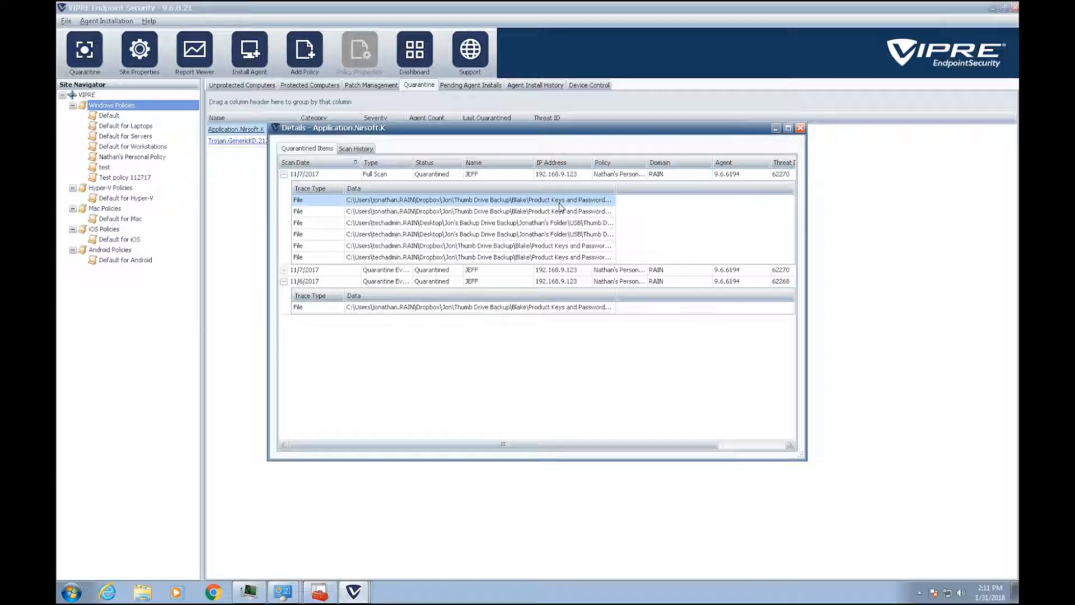
left_click(801, 128)
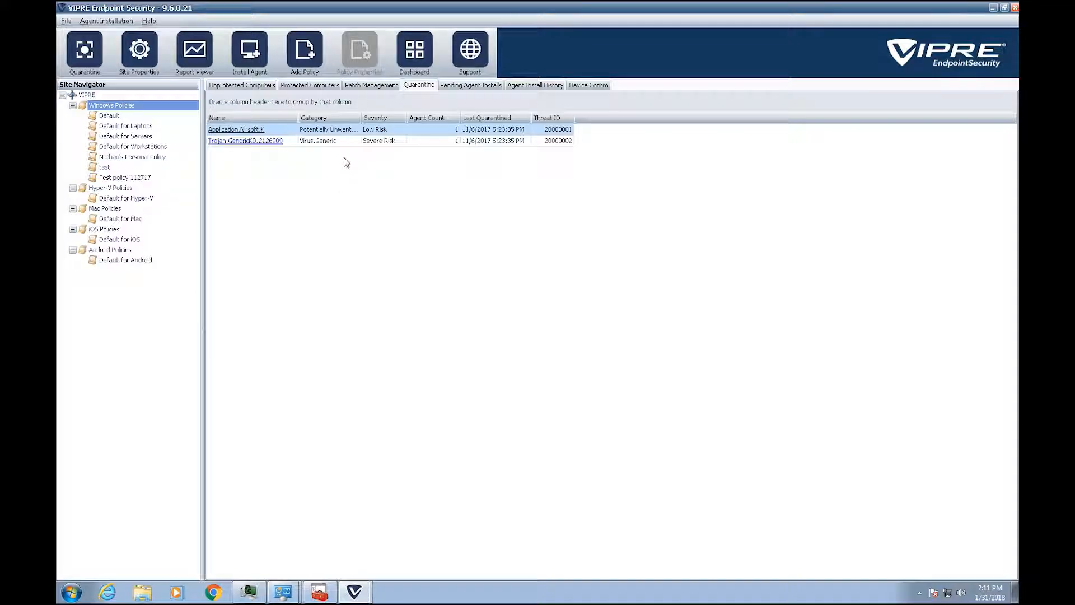
right_click(342, 141)
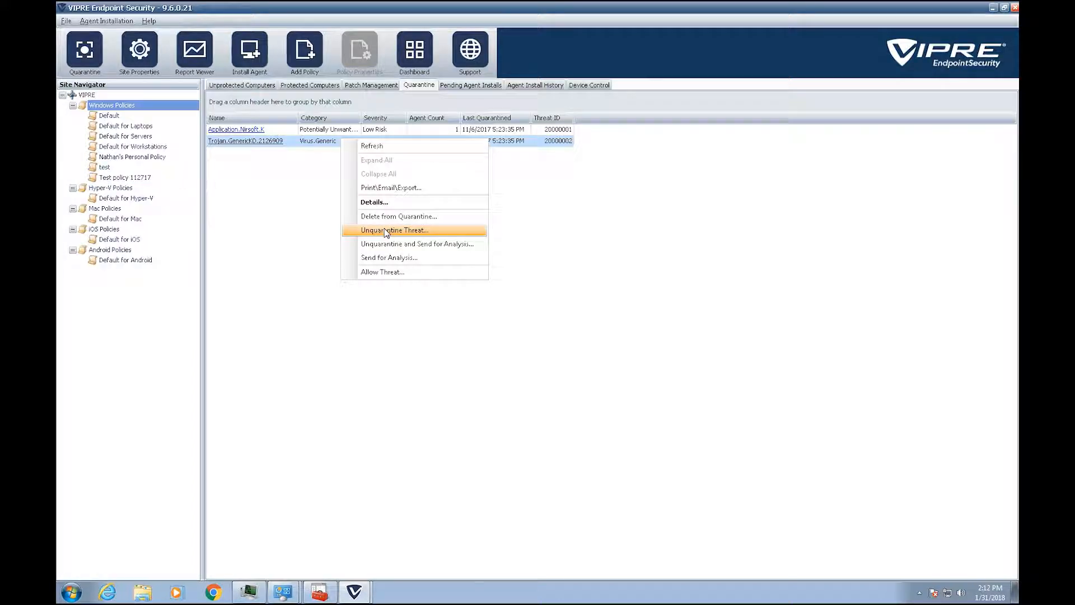
left_click(563, 226)
- Review patch management, pending agent installs, agent install history and device control events for the Windows policies
left_click(374, 85)
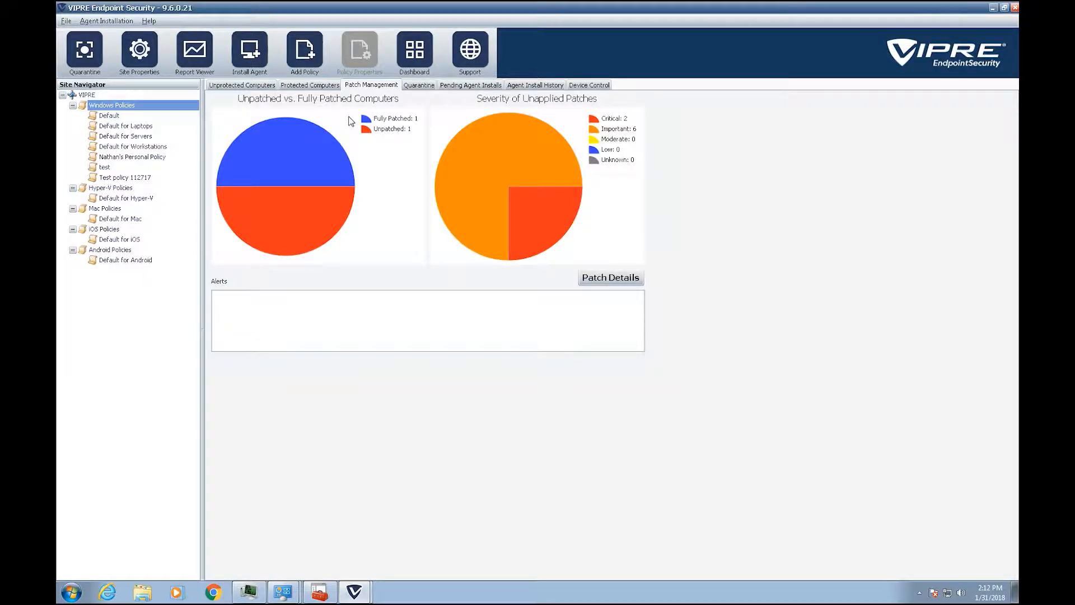
left_click(475, 87)
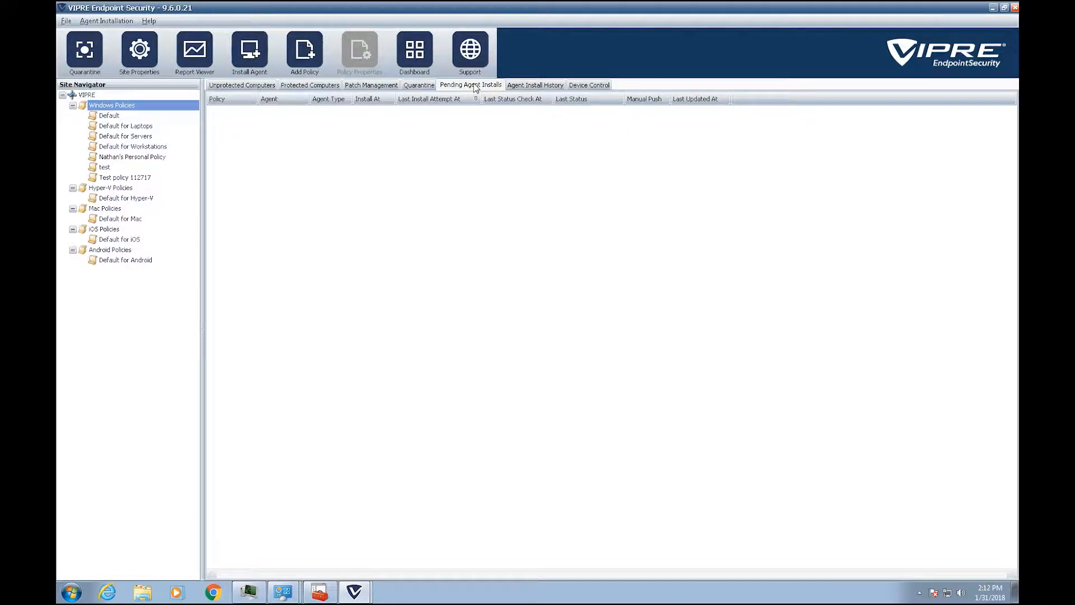
left_click(534, 89)
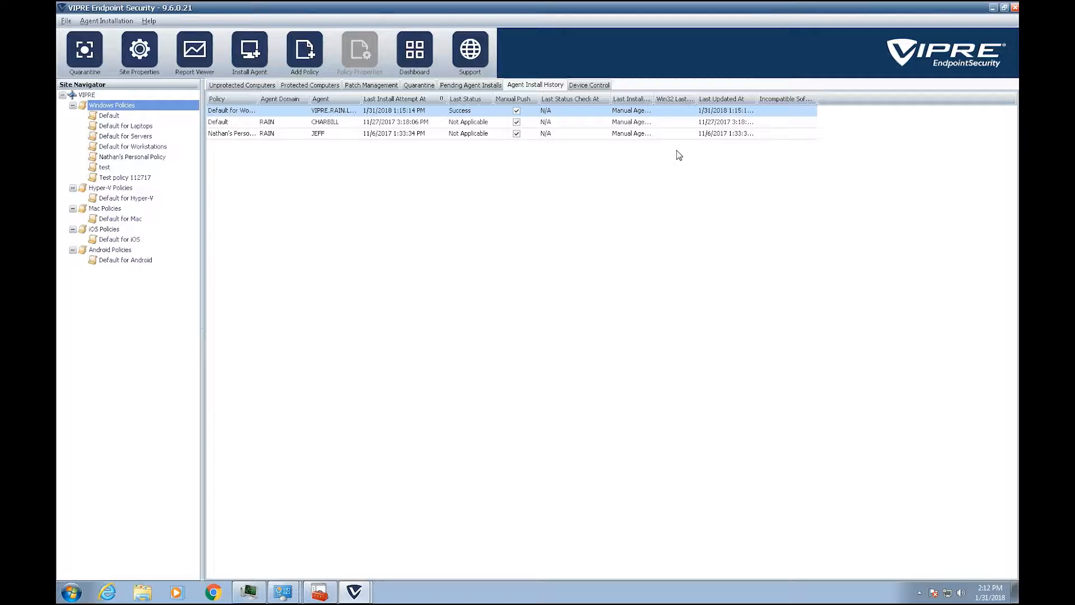
left_click(592, 87)
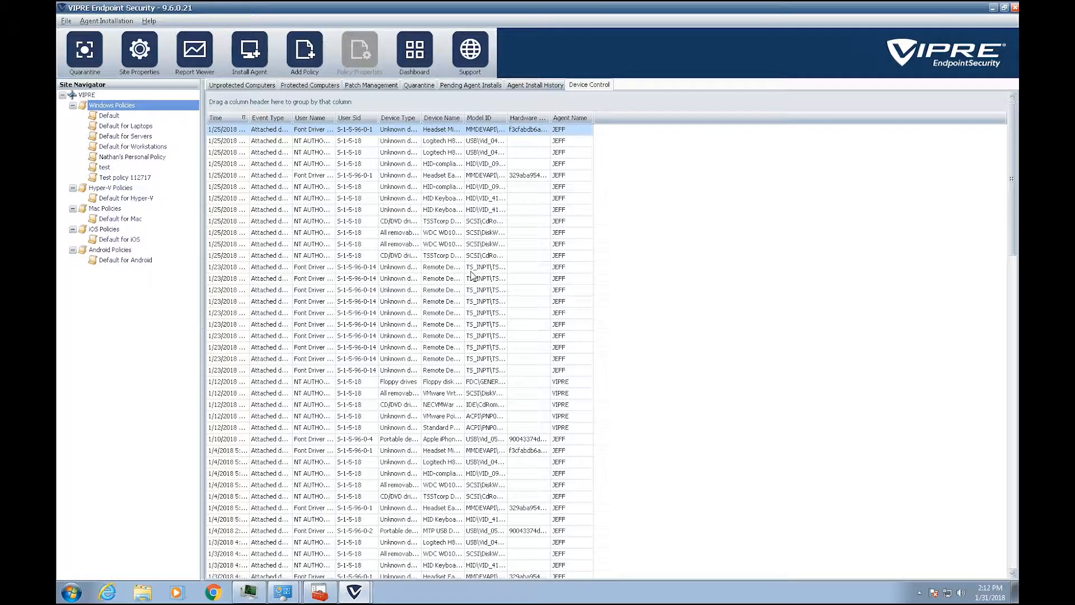
- Show the protected computers assigned to the Default for Workstations policy
left_click(232, 86)
left_click(309, 85)
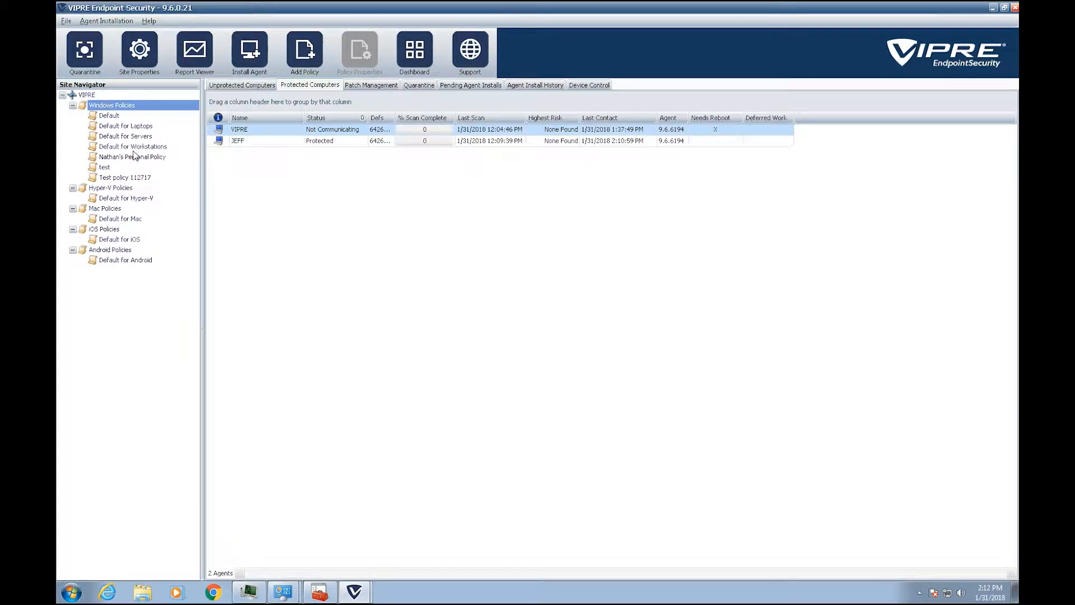
left_click(133, 148)
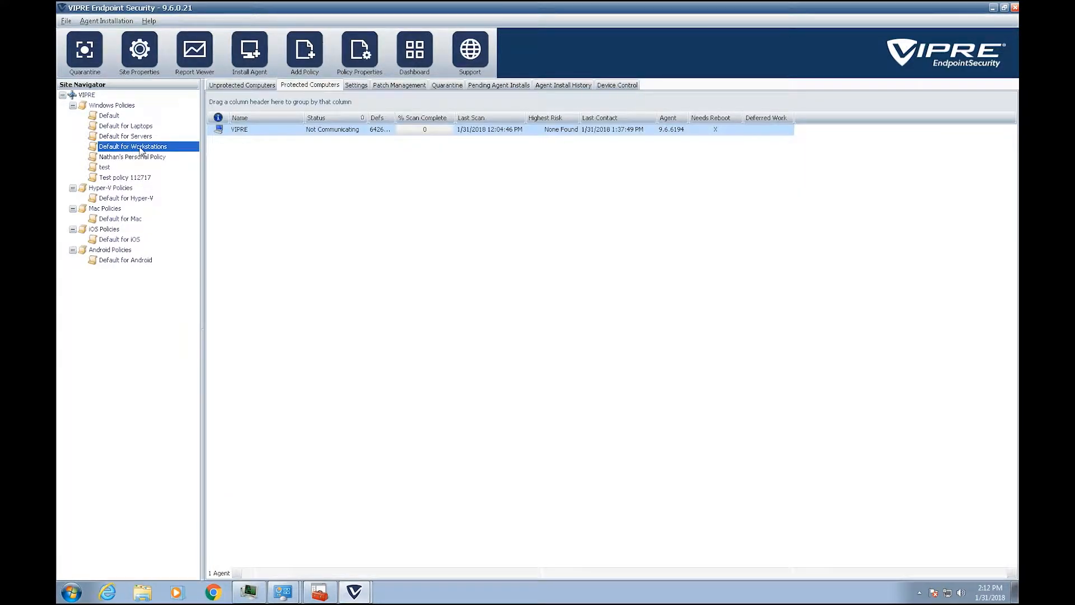